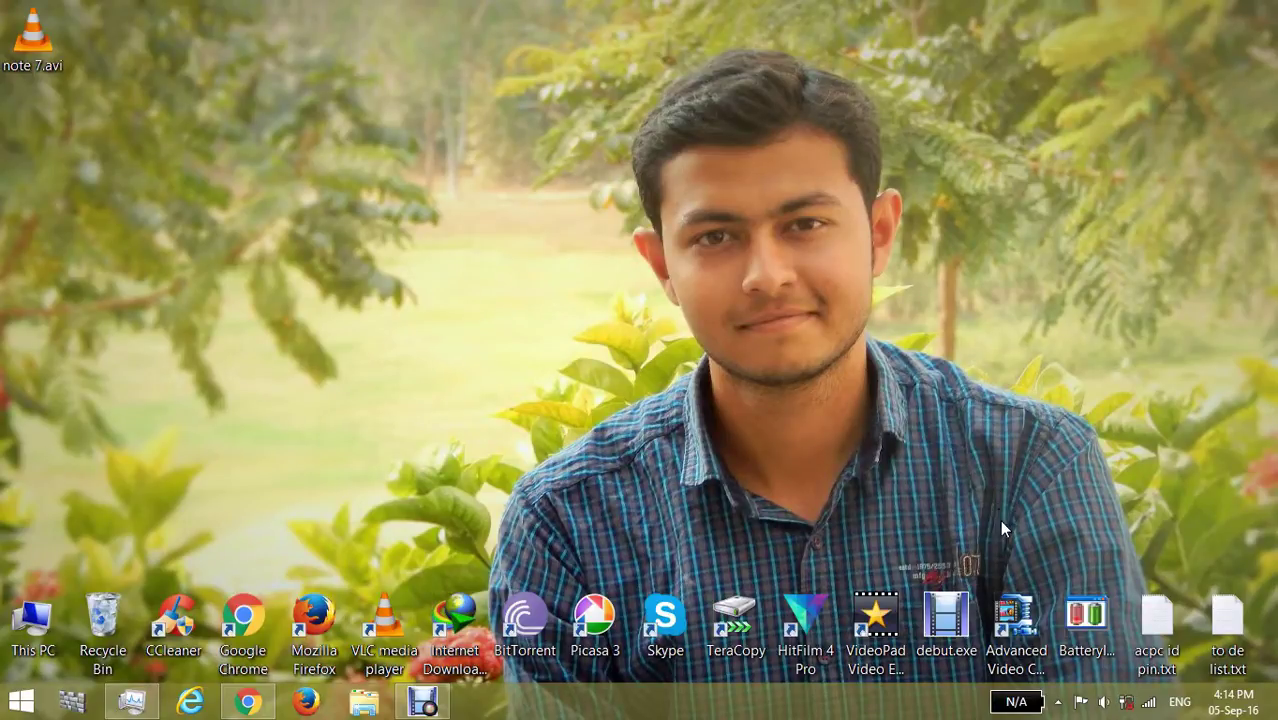
Step: Drag the Advanced Video Compressor shortcut up the desktop's right side, then launch Google Chrome
{"action": "left_click_drag", "start_coordinate": [998, 655], "coordinate": [996, 470]}
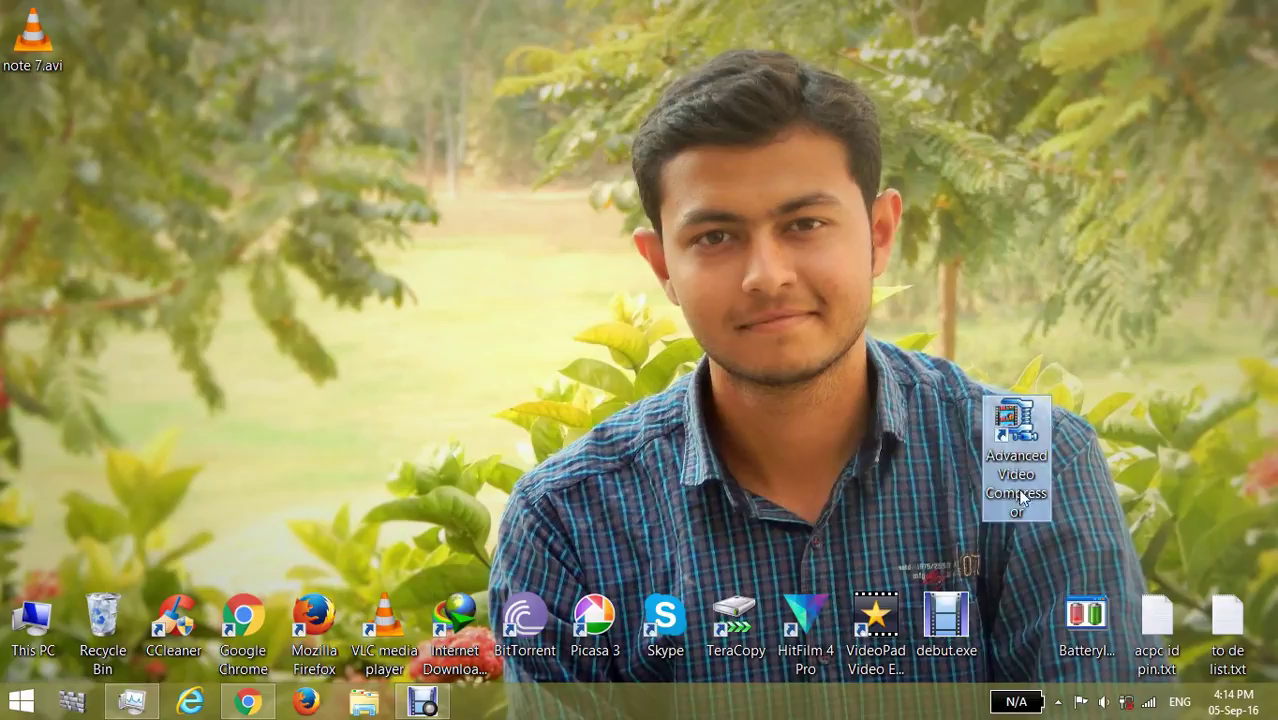
{"action": "double_click", "coordinate": [230, 670]}
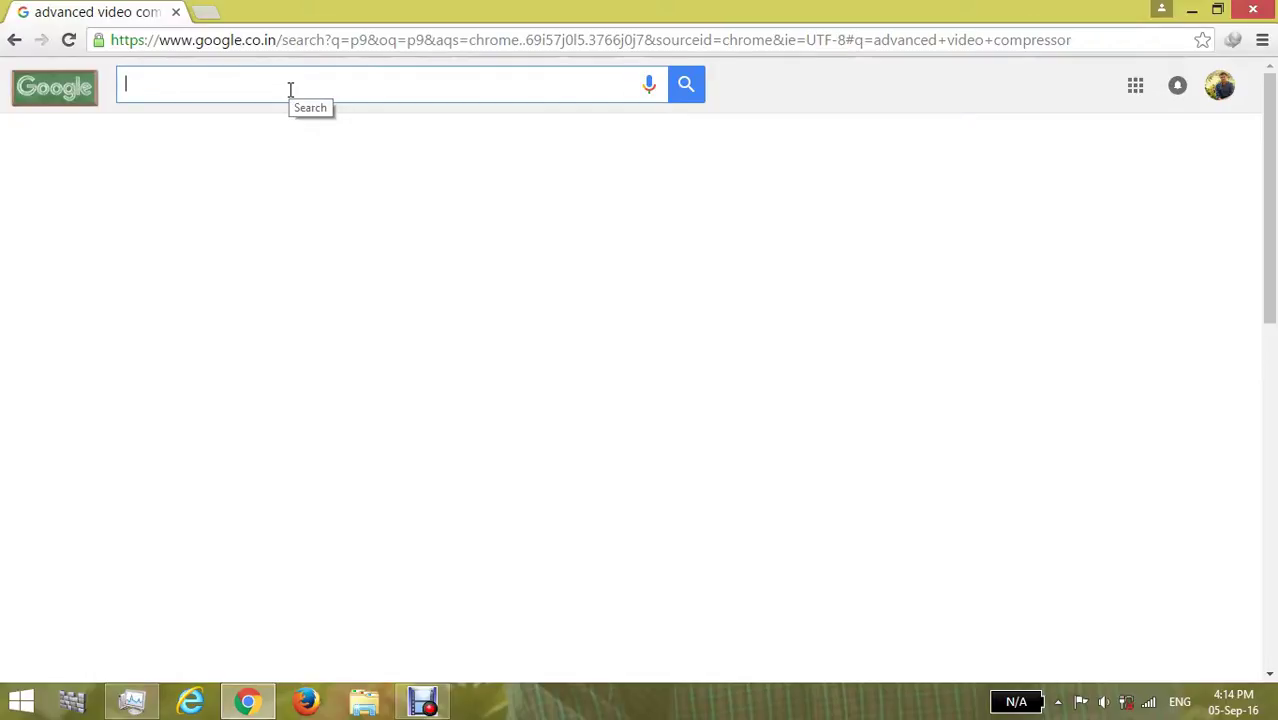
Step: Search Google for 'advanced video compressor' and open the Softonic Video Compressor result in a new tab
{"action": "type", "text": "ad"}
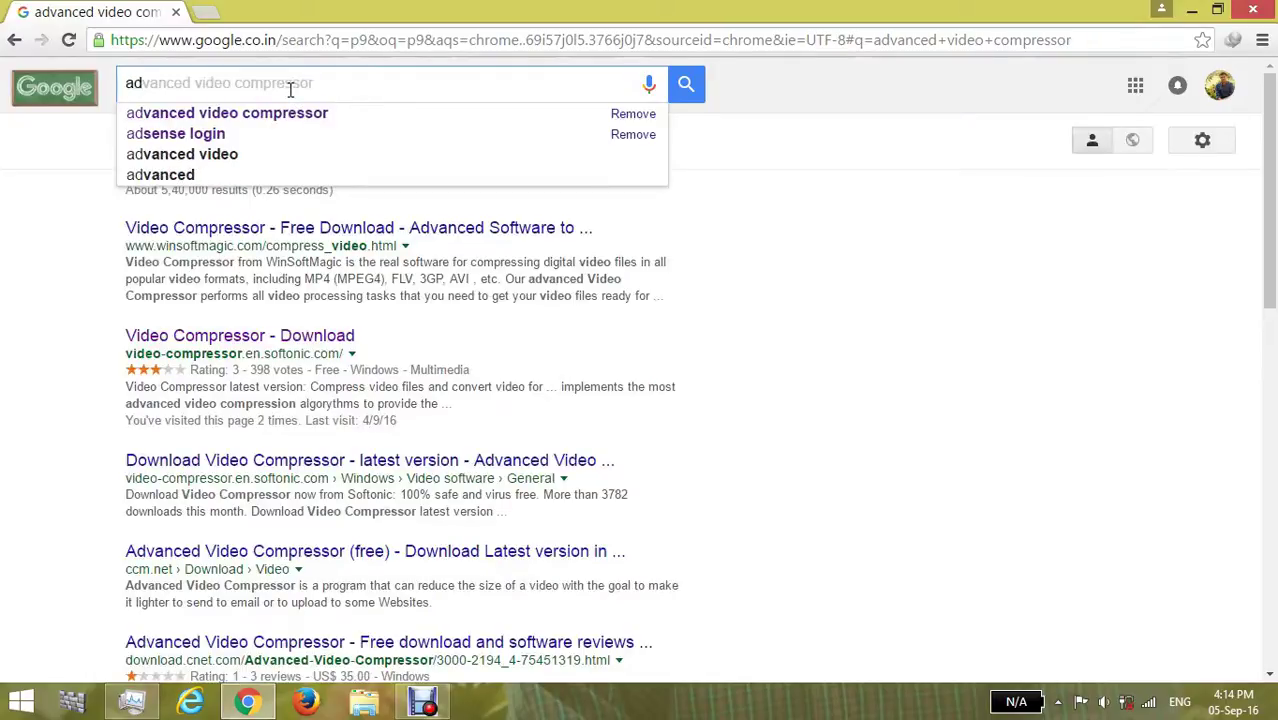
{"action": "key", "text": "Down"}
{"action": "key", "text": "Return"}
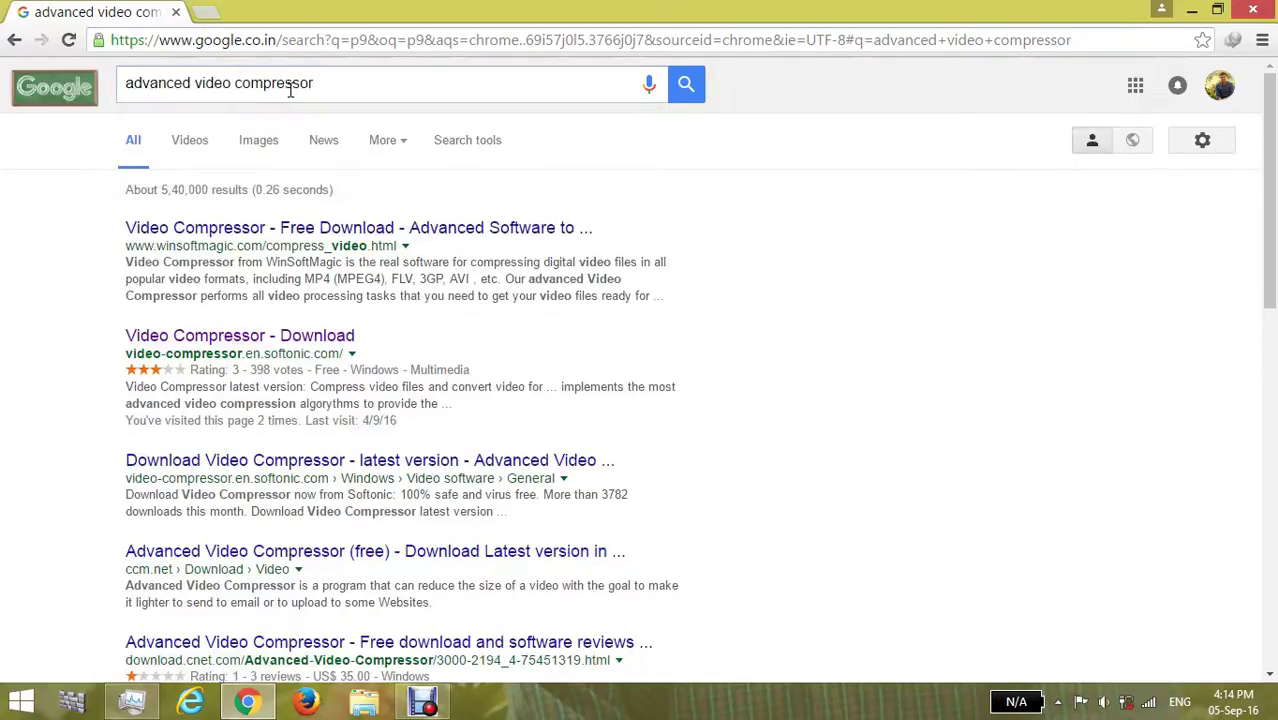
{"action": "right_click", "coordinate": [304, 336]}
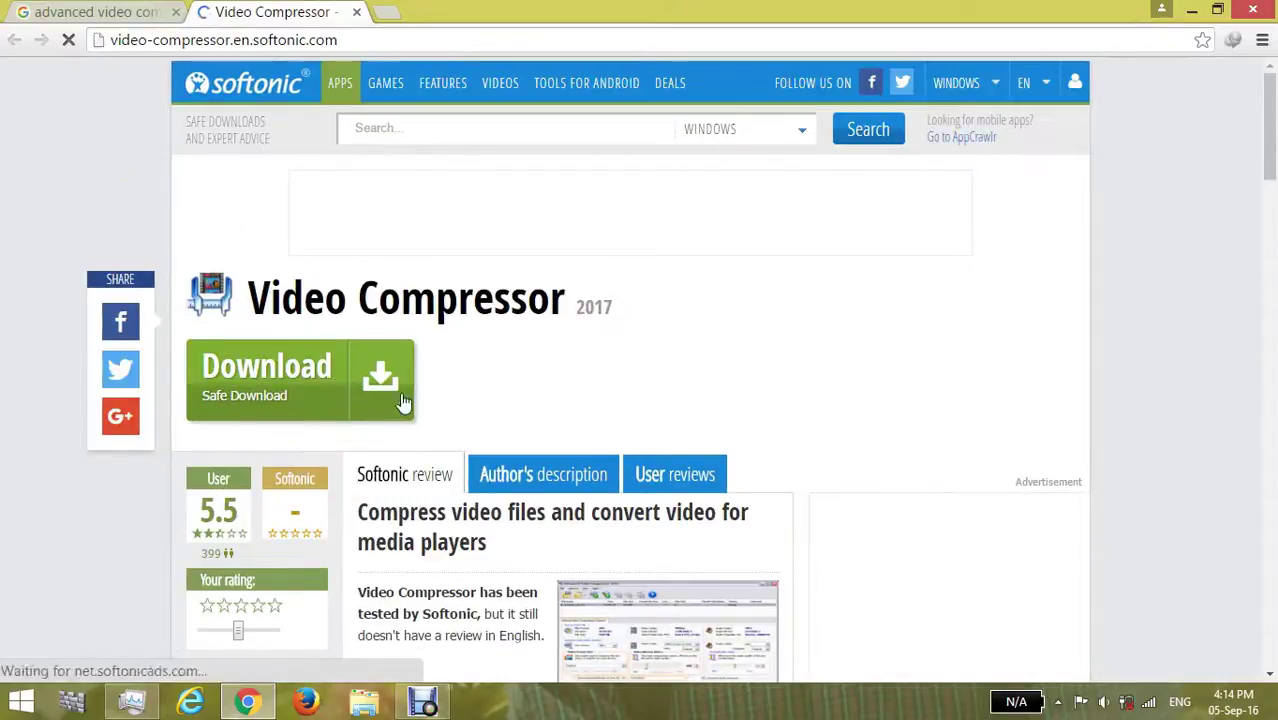
Step: Minimize Chrome, launch Advanced Video Compressor allowing it to run, then minimize it
{"action": "left_click", "coordinate": [1190, 10]}
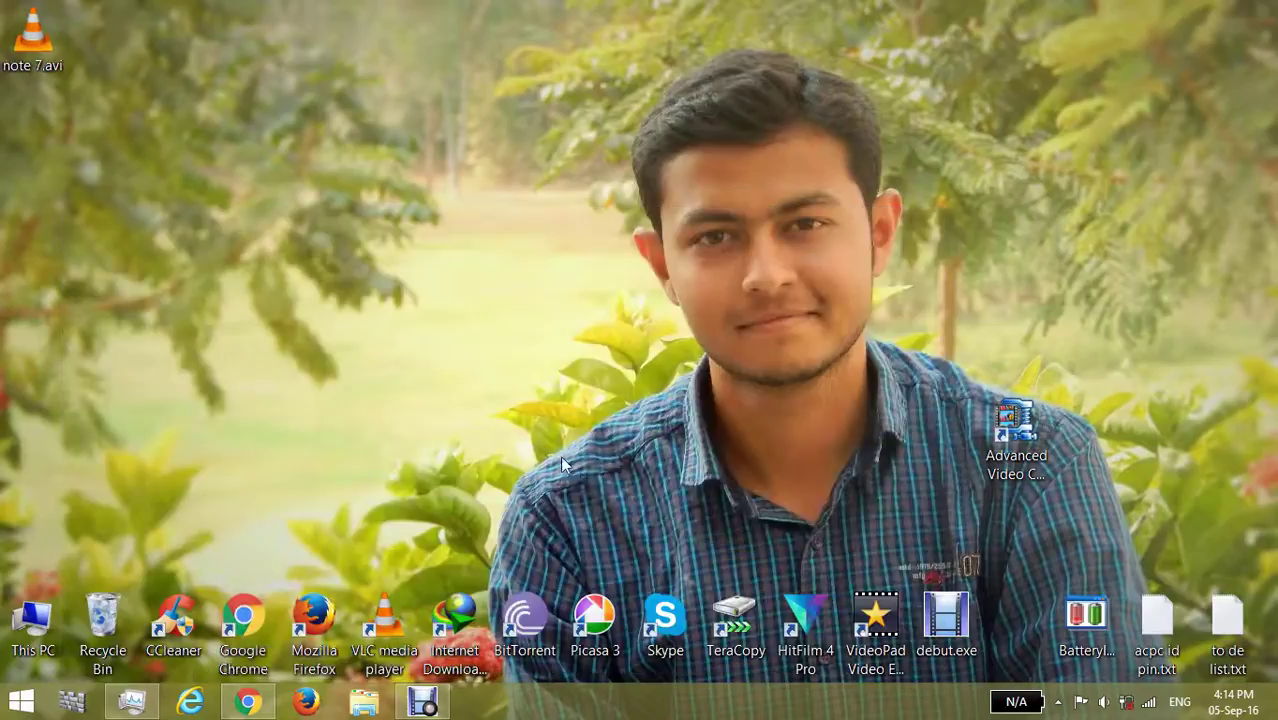
{"action": "double_click", "coordinate": [1015, 413]}
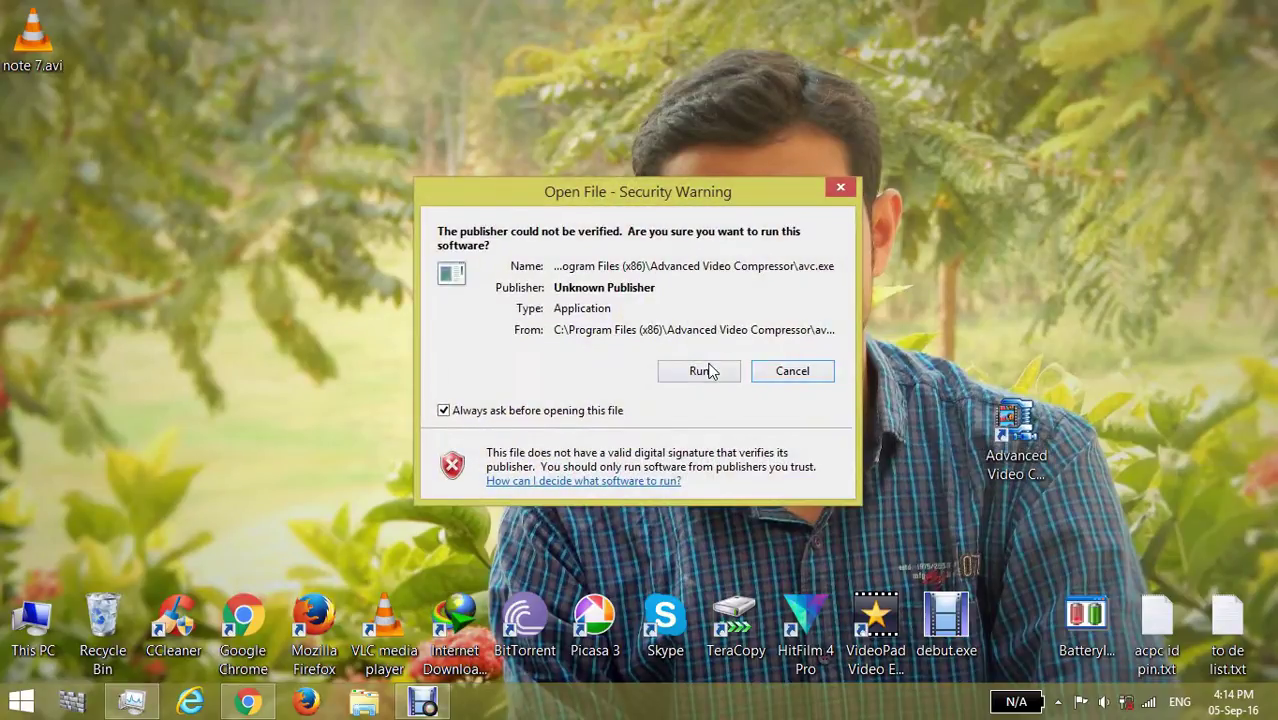
{"action": "left_click", "coordinate": [699, 371]}
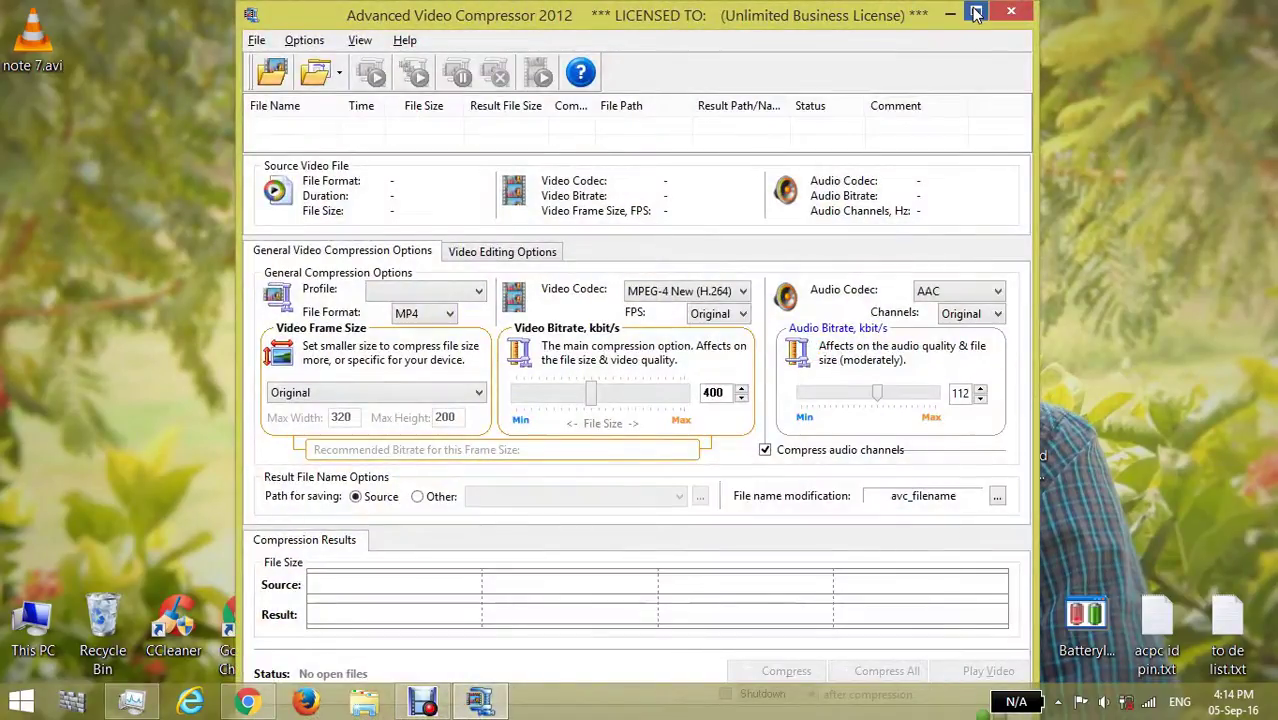
{"action": "left_click", "coordinate": [976, 12]}
{"action": "left_click", "coordinate": [1186, 12]}
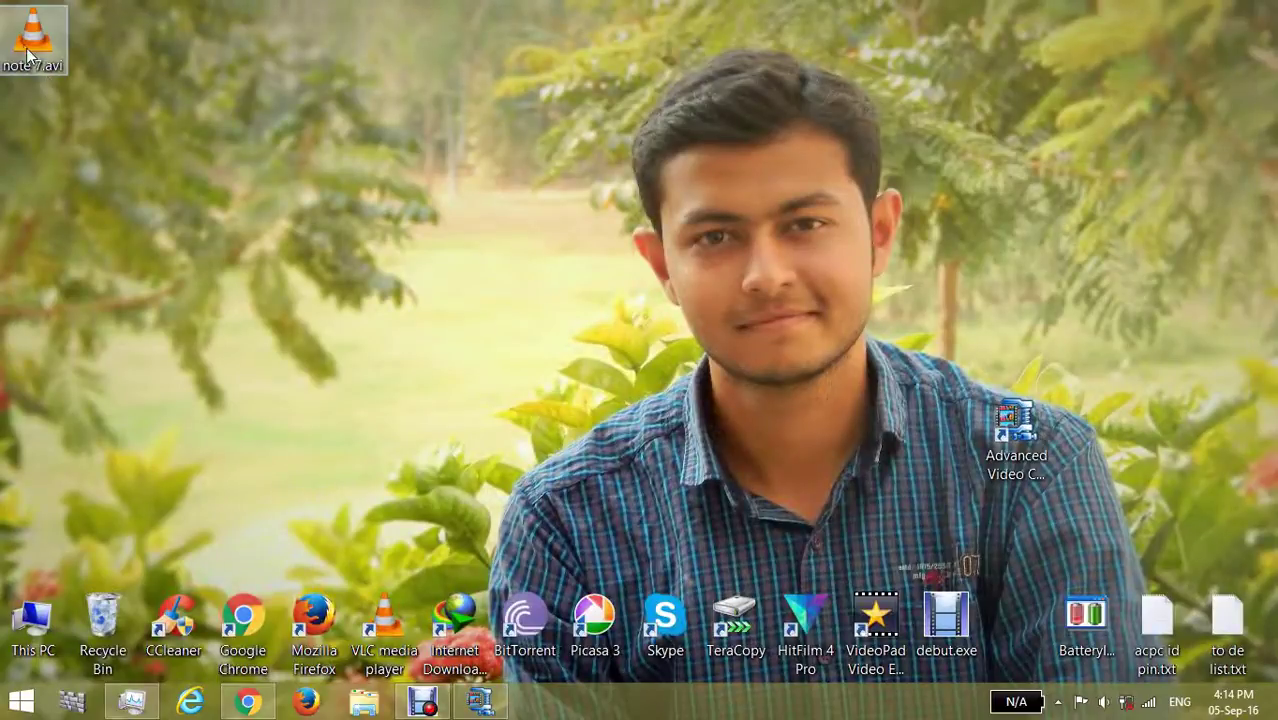
Step: Move note 7.avi away from the corner and confirm in Properties that it is 4.05 GB
{"action": "left_click_drag", "start_coordinate": [28, 57], "coordinate": [309, 188]}
{"action": "right_click", "coordinate": [311, 143]}
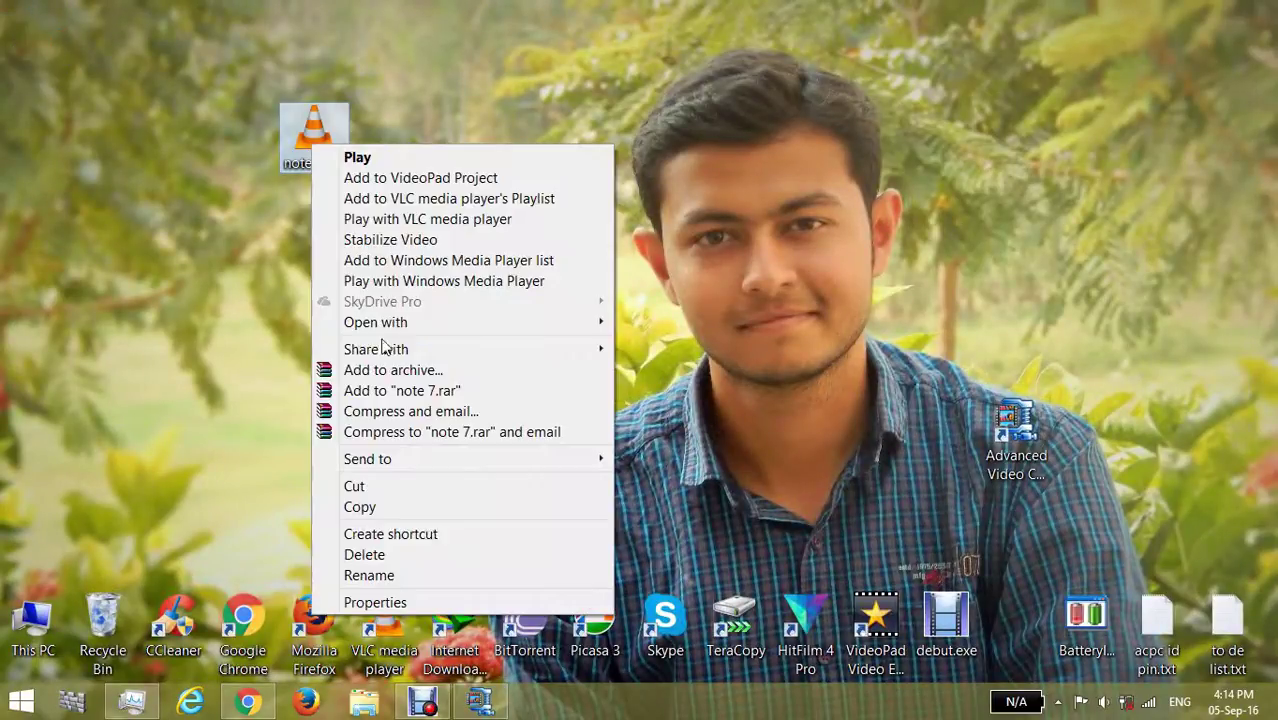
{"action": "left_click", "coordinate": [422, 600]}
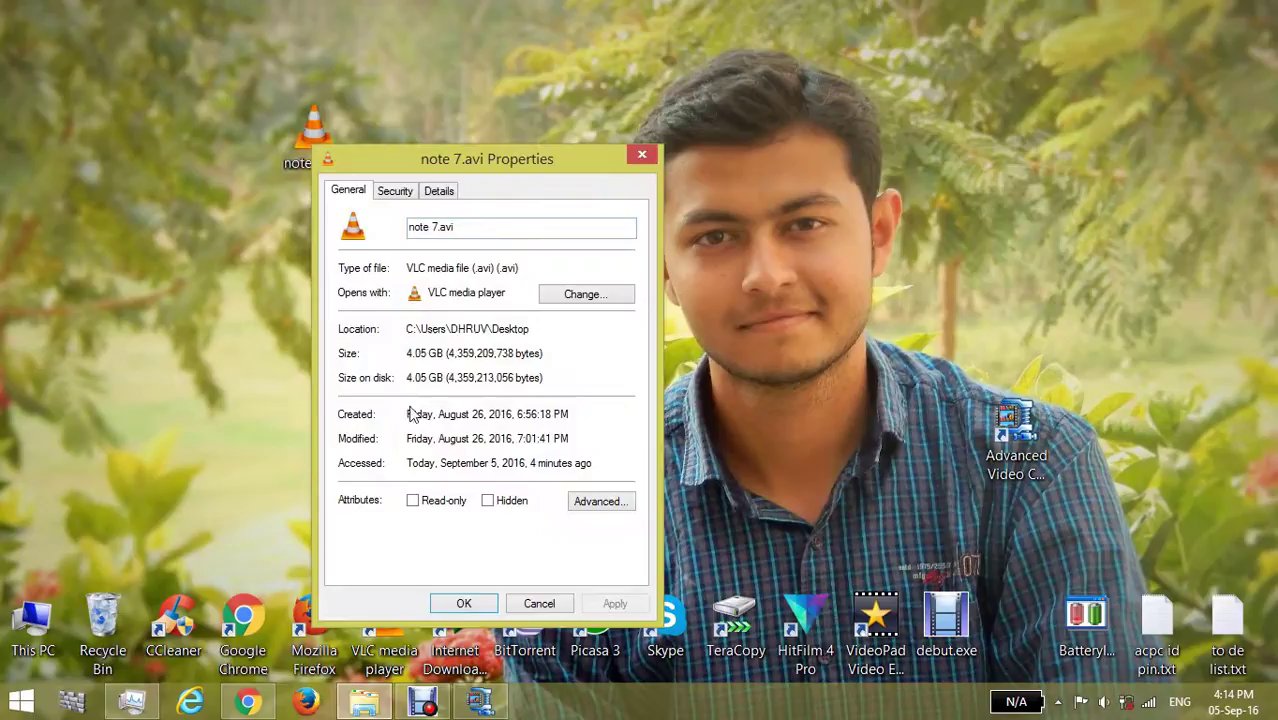
{"action": "left_click", "coordinate": [464, 604]}
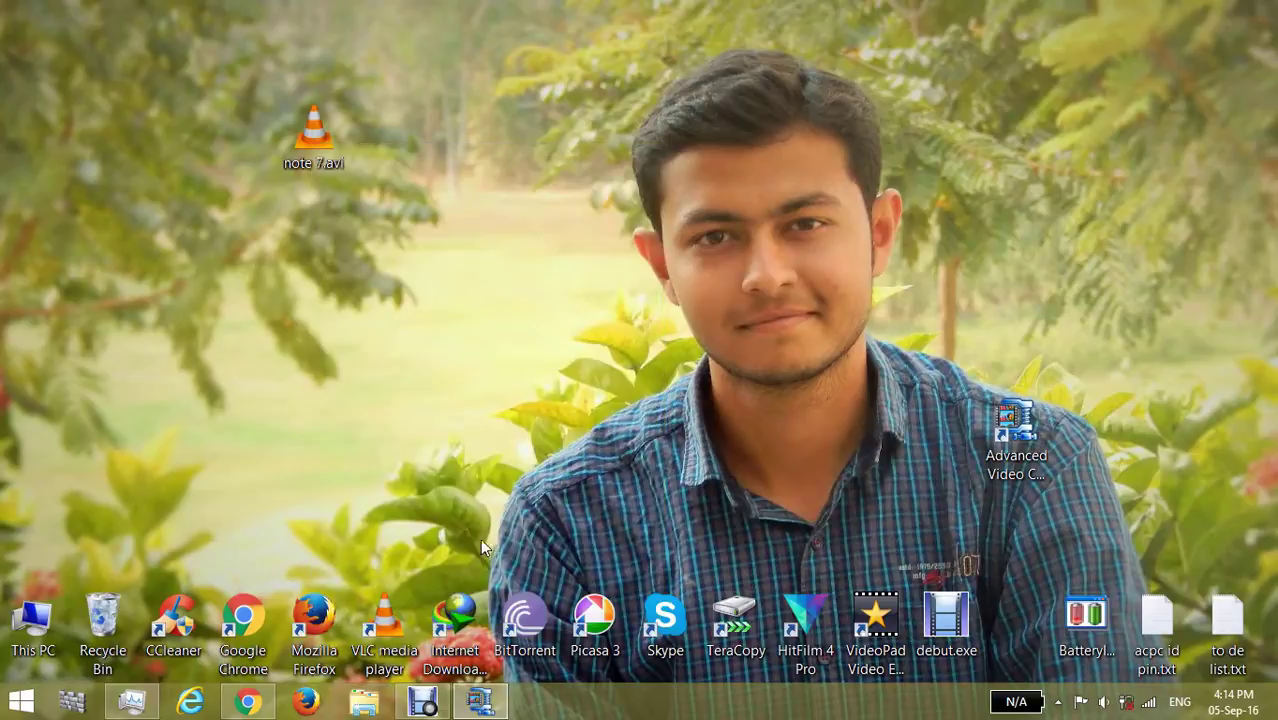
Step: Restore the compressor and open note 7.avi from the Desktop folder as the source video
{"action": "left_click", "coordinate": [484, 702]}
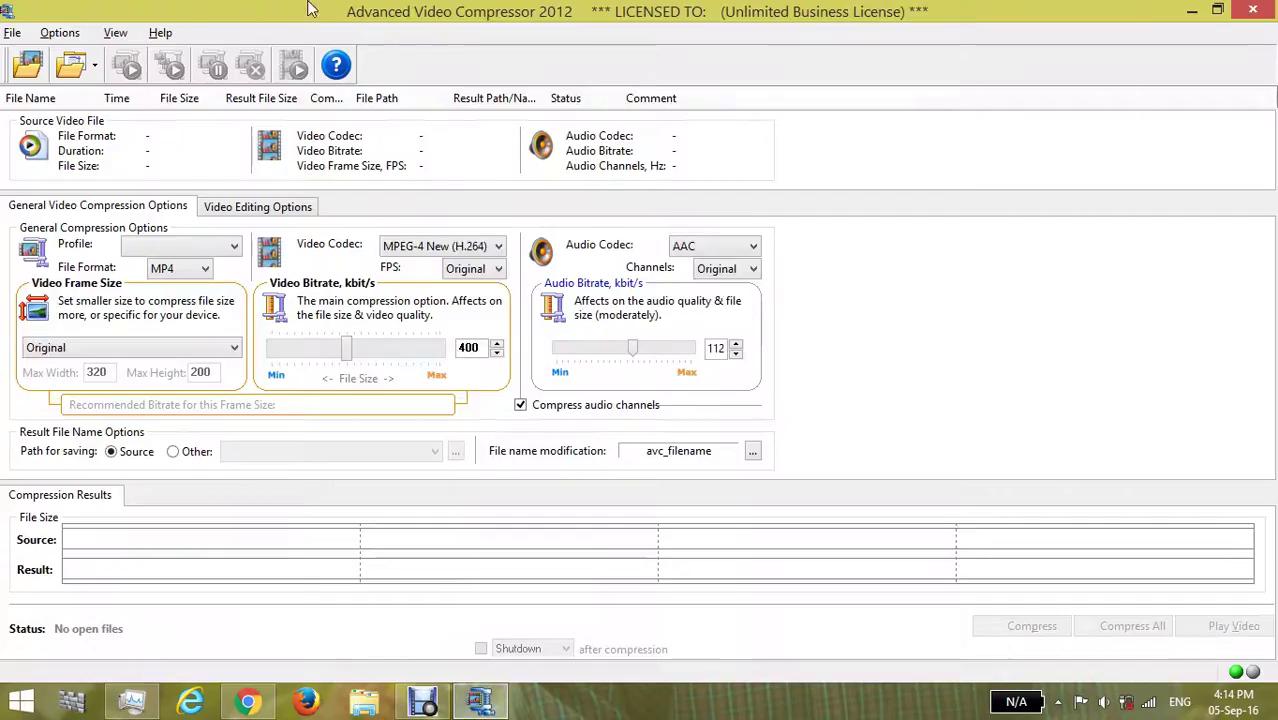
{"action": "left_click", "coordinate": [30, 68]}
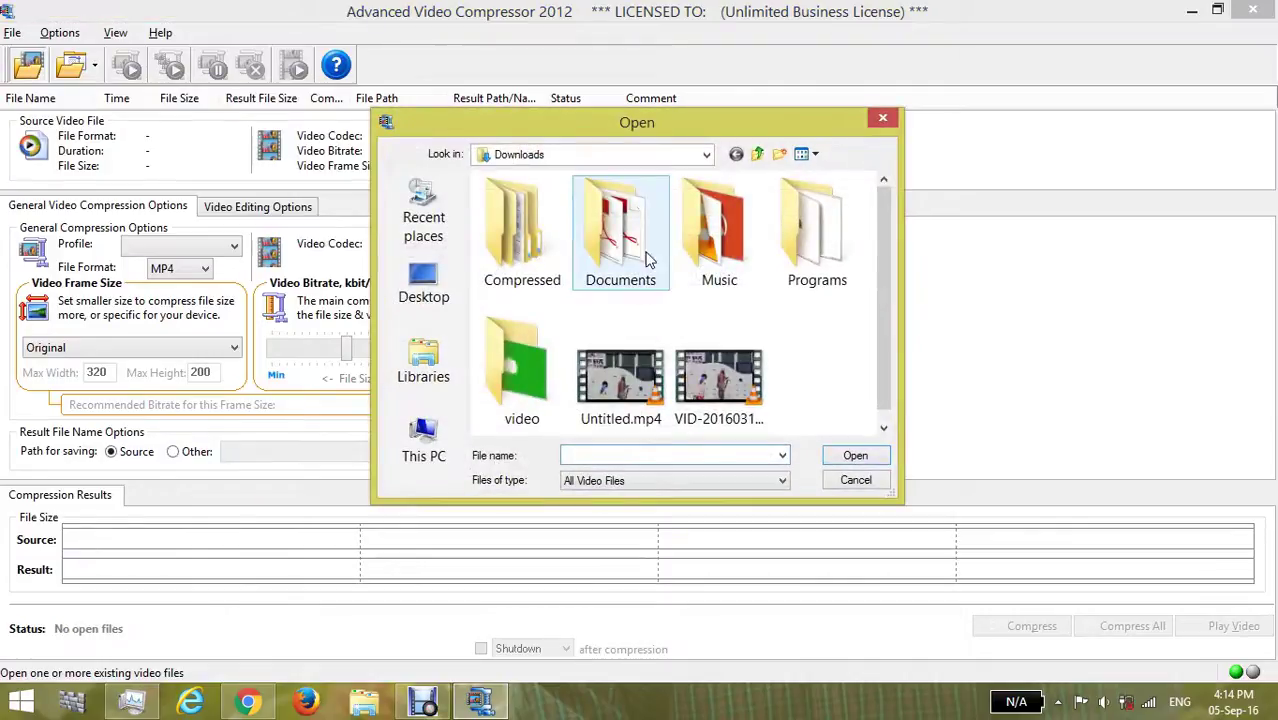
{"action": "left_click", "coordinate": [423, 285]}
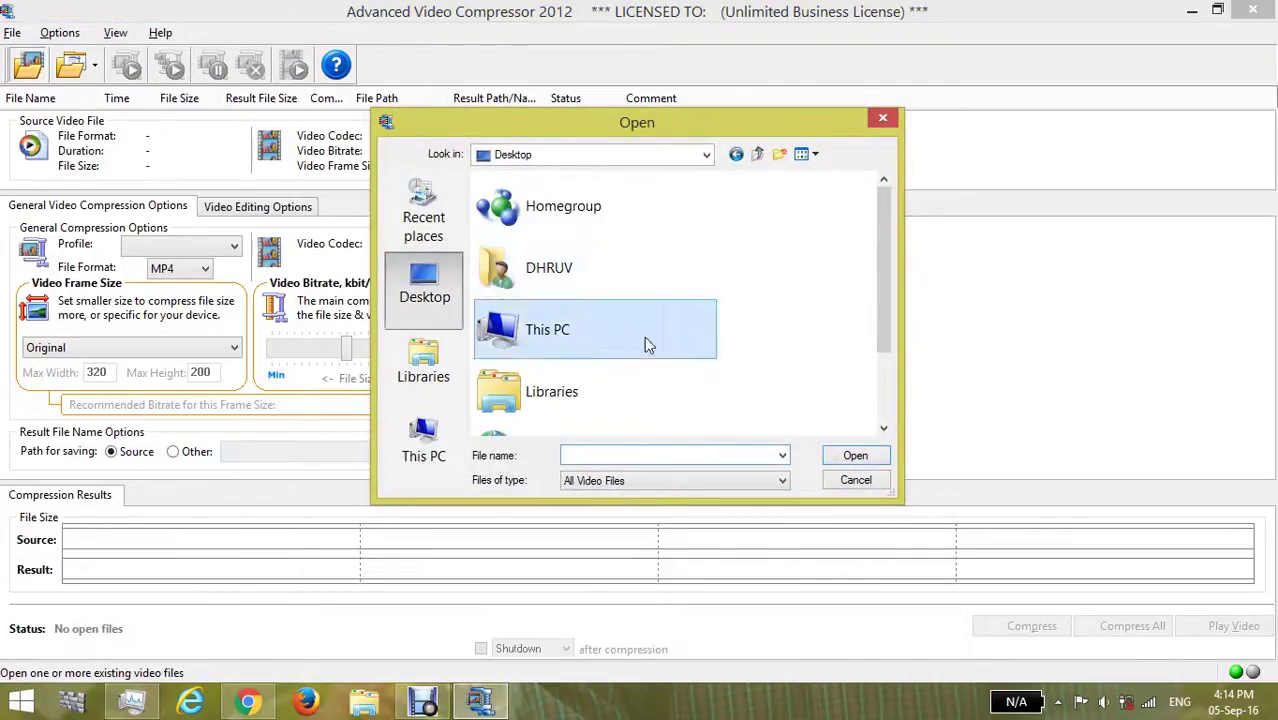
{"action": "left_click_drag", "start_coordinate": [879, 251], "coordinate": [878, 356]}
{"action": "left_click", "coordinate": [518, 402]}
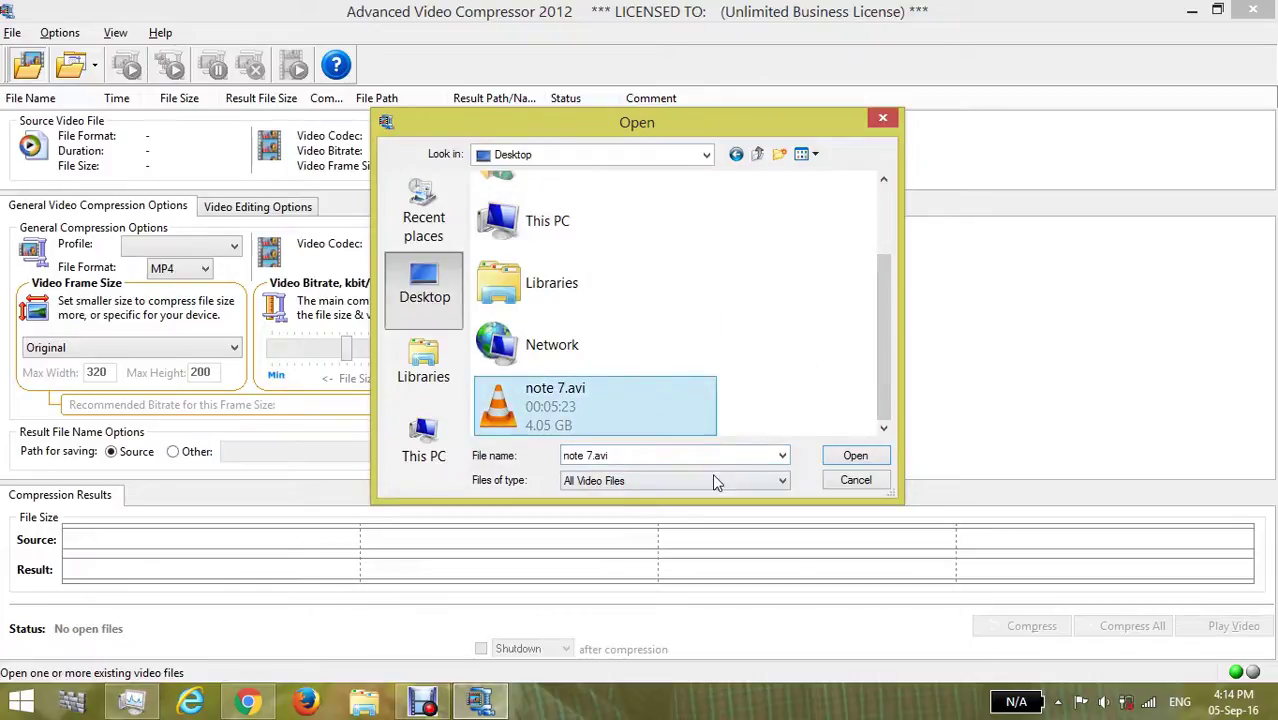
{"action": "left_click", "coordinate": [856, 457]}
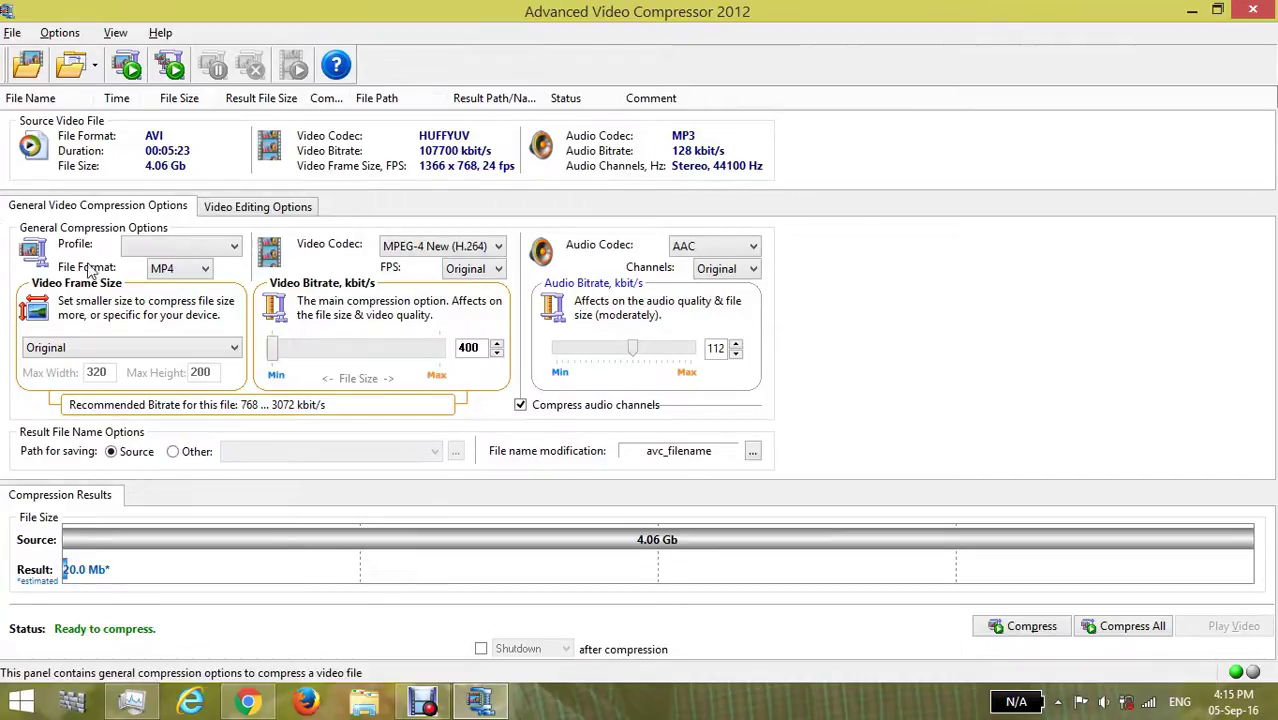
Step: Keep the Original video frame size and raise the video bitrate slider to its 2337 maximum
{"action": "left_click", "coordinate": [131, 358]}
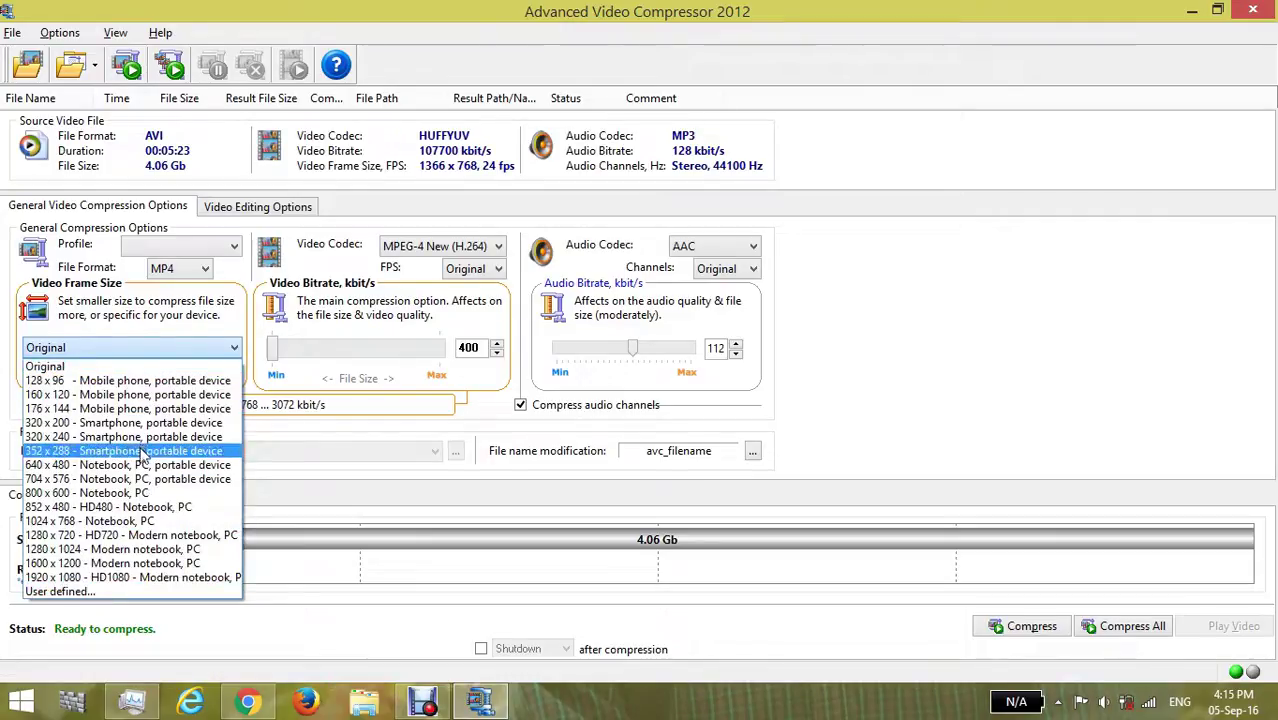
{"action": "left_click", "coordinate": [140, 350]}
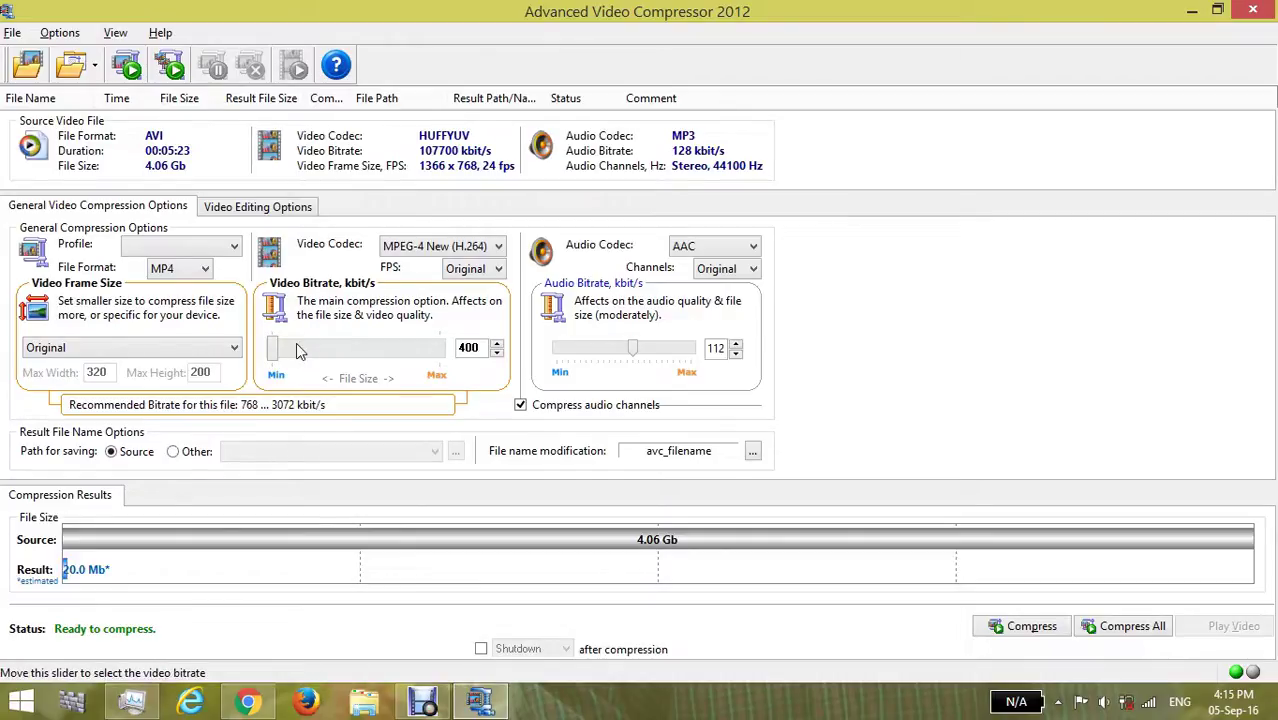
{"action": "left_click_drag", "start_coordinate": [276, 355], "coordinate": [316, 350]}
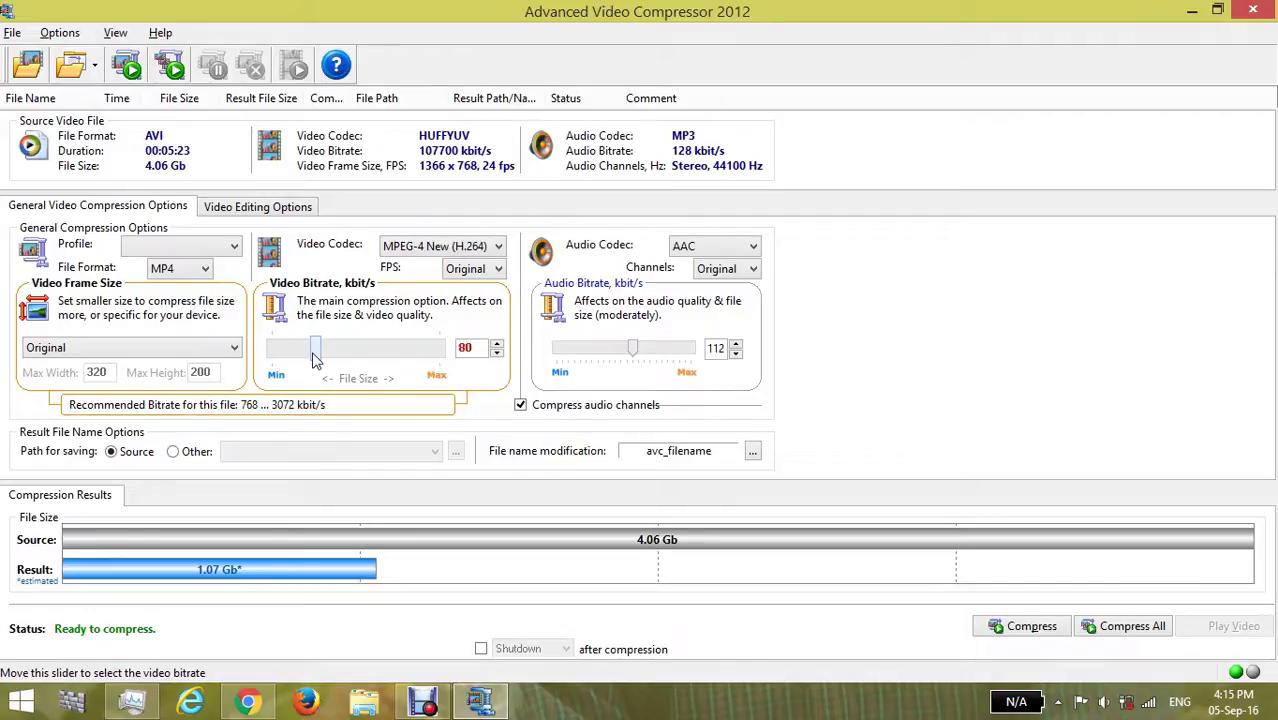
{"action": "left_click_drag", "start_coordinate": [314, 355], "coordinate": [448, 348]}
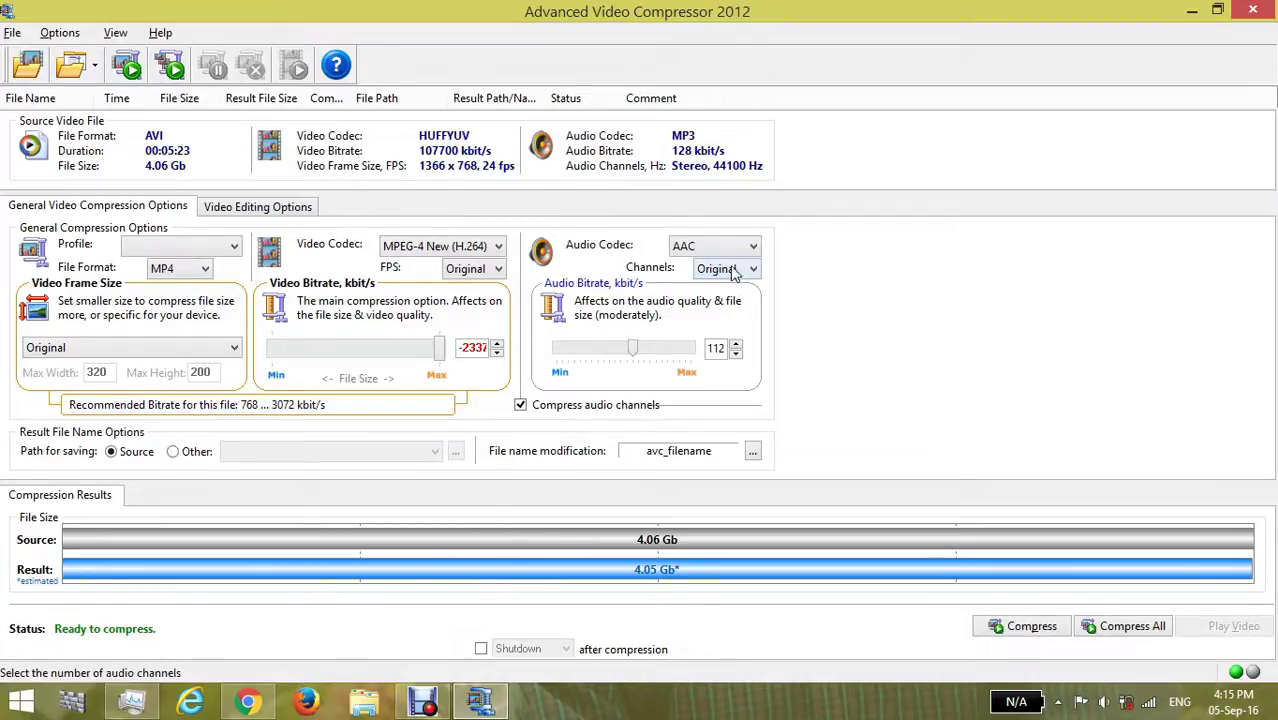
{"action": "left_click", "coordinate": [250, 208]}
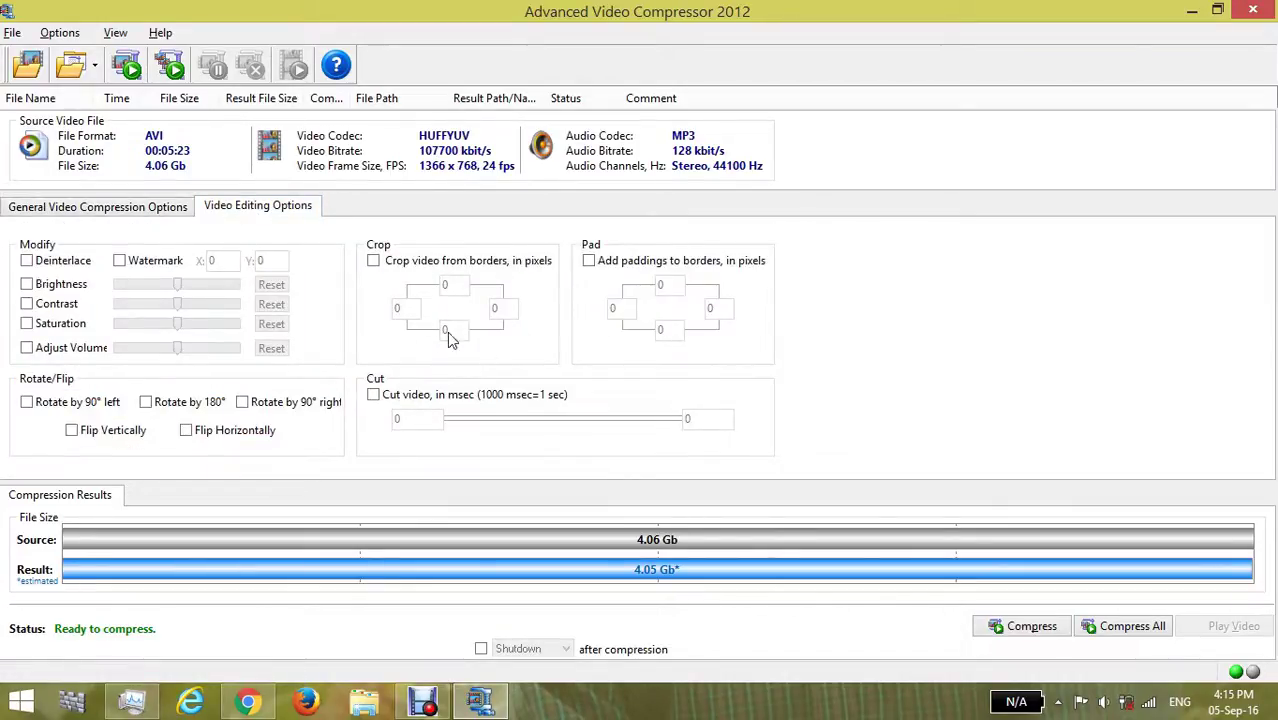
{"action": "left_click", "coordinate": [110, 207]}
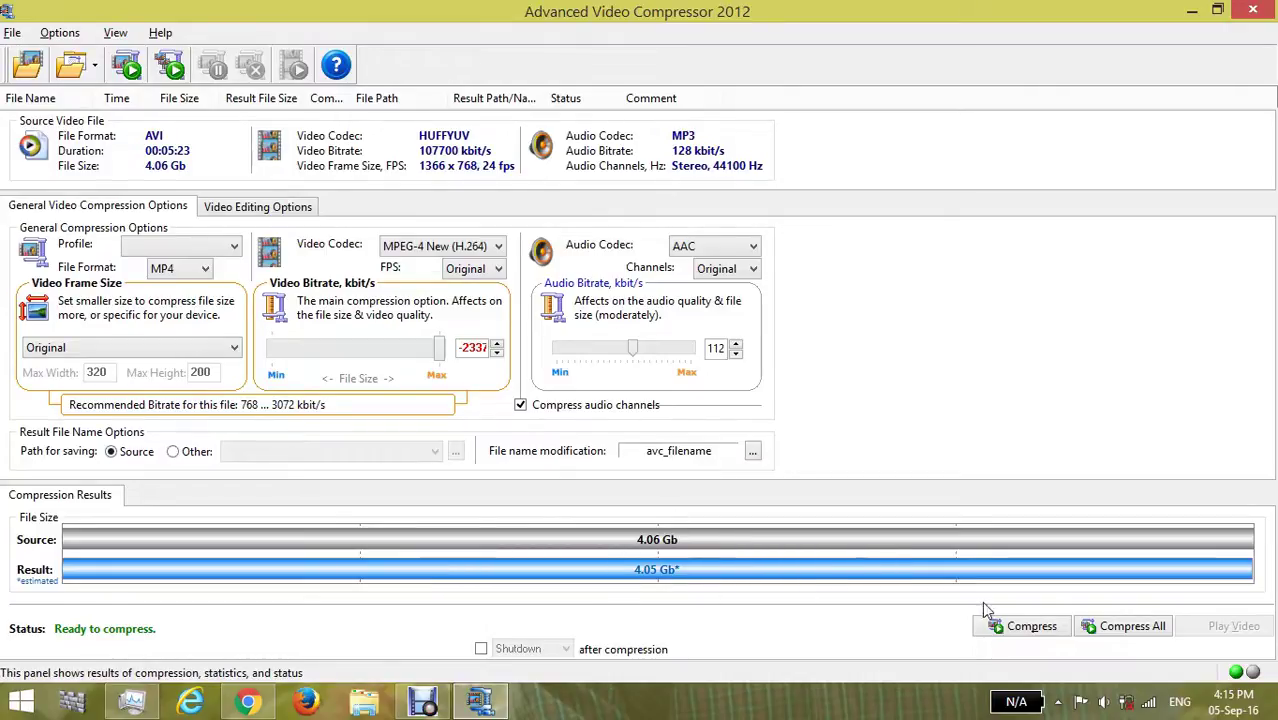
Step: Compress note 7.avi to MP4 and wait for the 59.3 Mb result
{"action": "left_click", "coordinate": [1016, 628]}
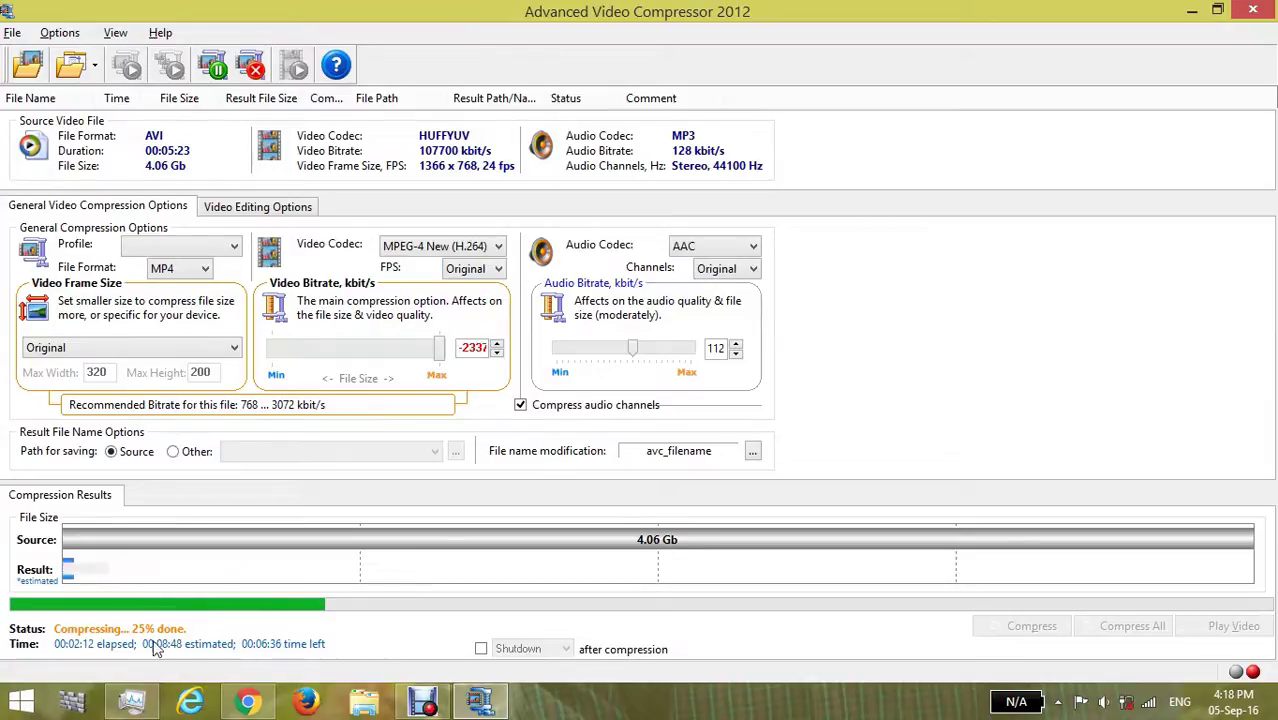
{"action": "mouse_move", "coordinate": [445, 703]}
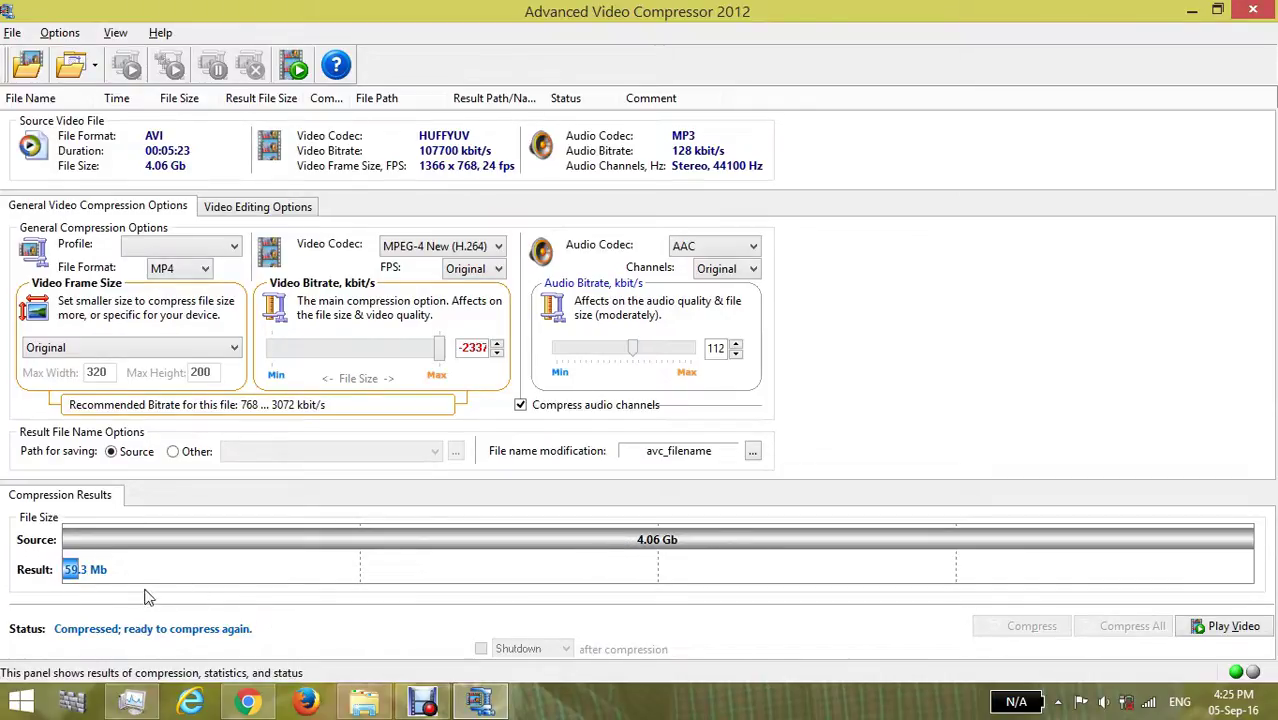
Step: Minimize the compressor, place avc_note 7.mp4 beside note 7.avi, and confirm it is 59.2 MB
{"action": "left_click", "coordinate": [1192, 12]}
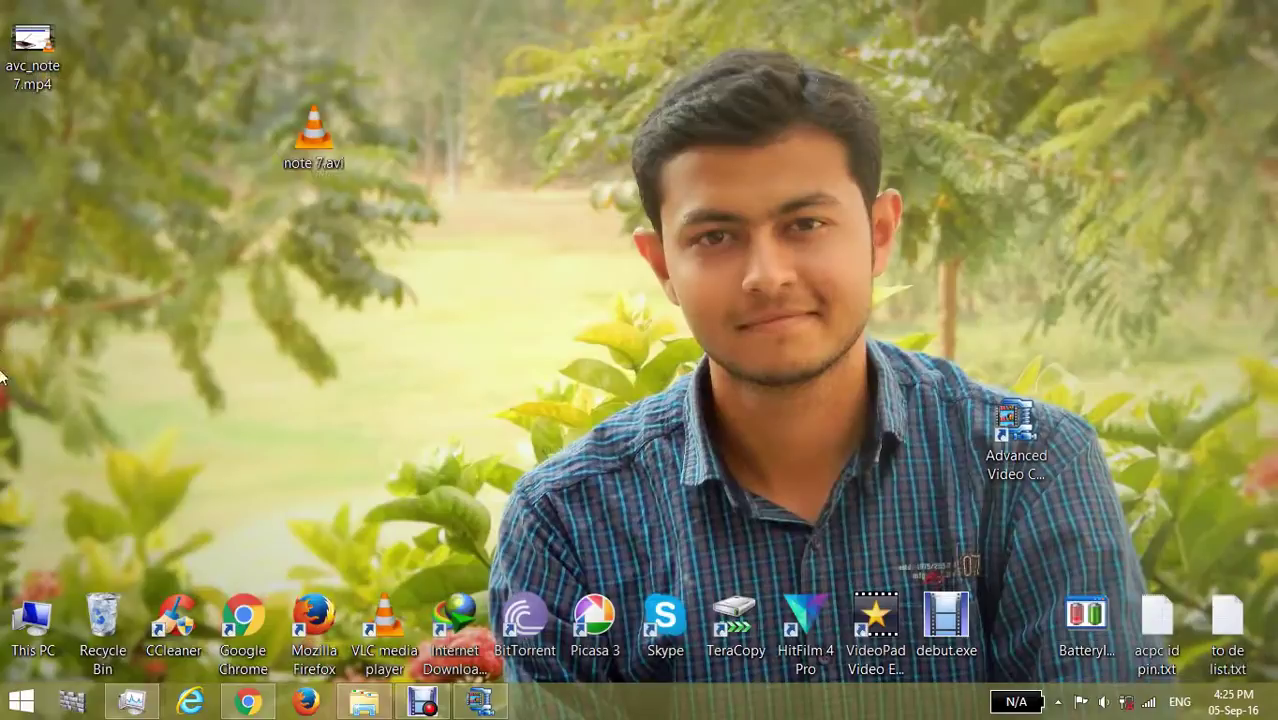
{"action": "left_click_drag", "start_coordinate": [32, 45], "coordinate": [590, 135]}
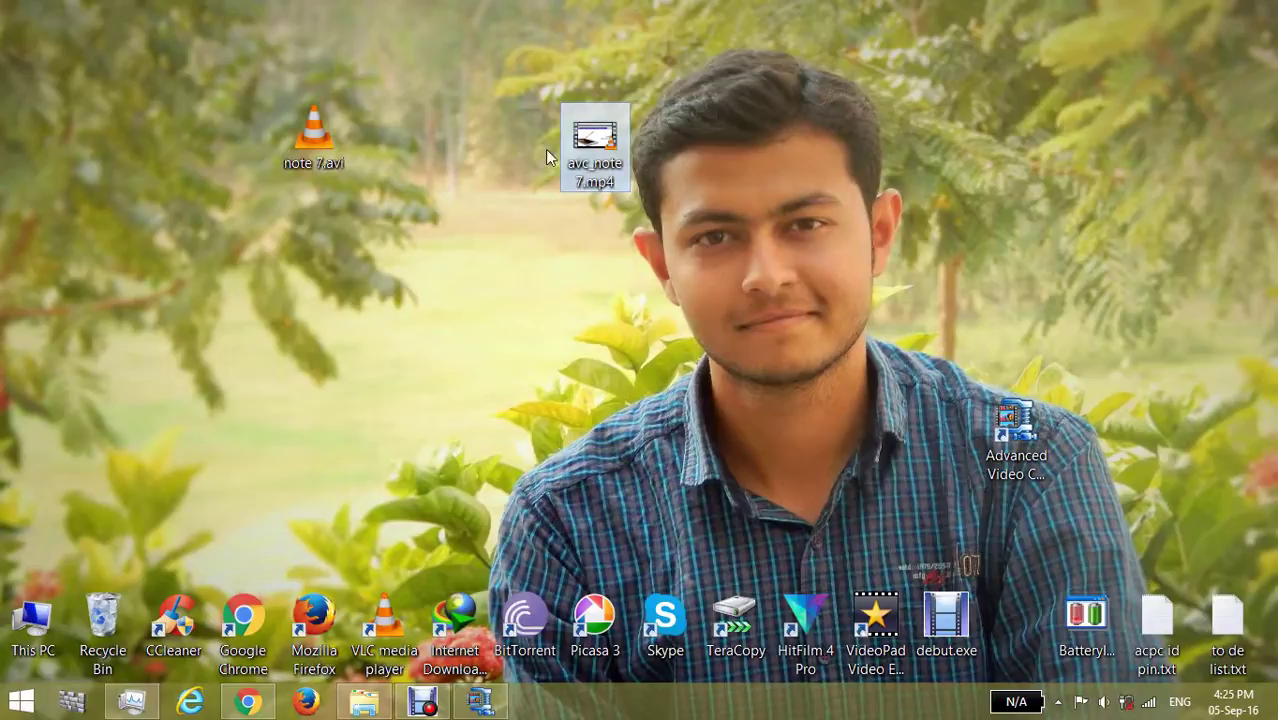
{"action": "right_click", "coordinate": [590, 135]}
{"action": "left_click", "coordinate": [657, 553]}
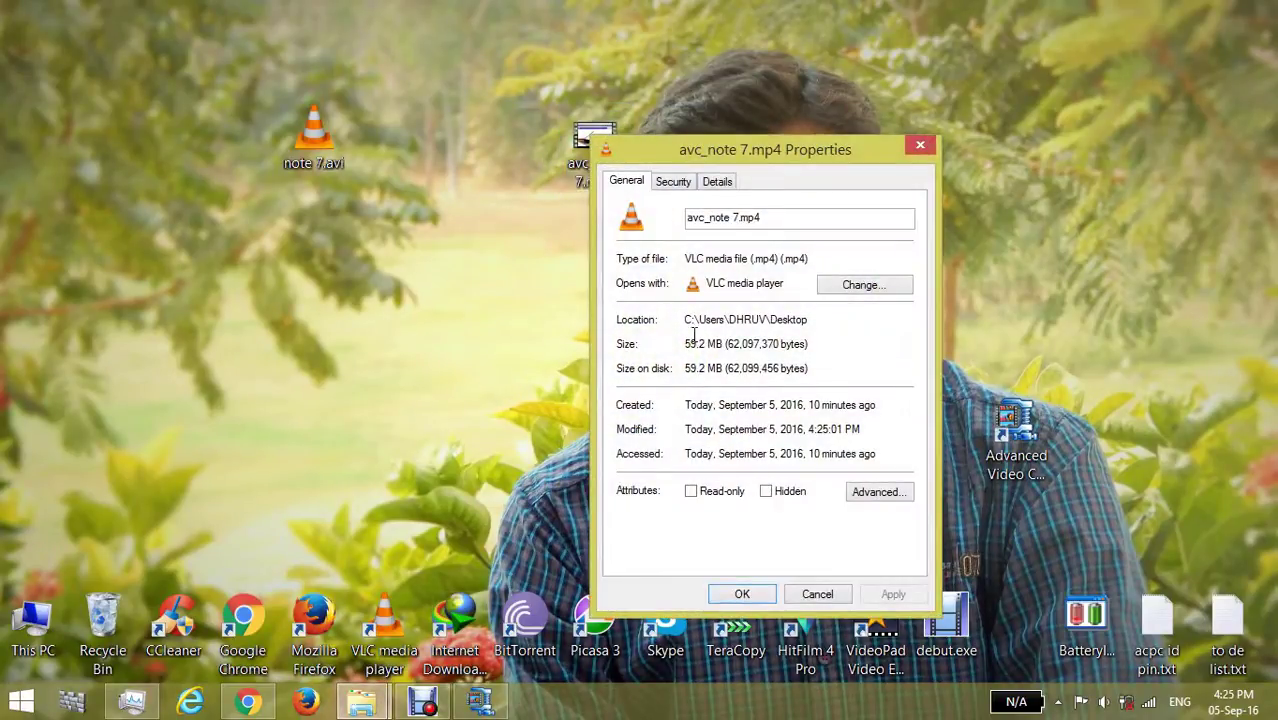
{"action": "left_click", "coordinate": [740, 594]}
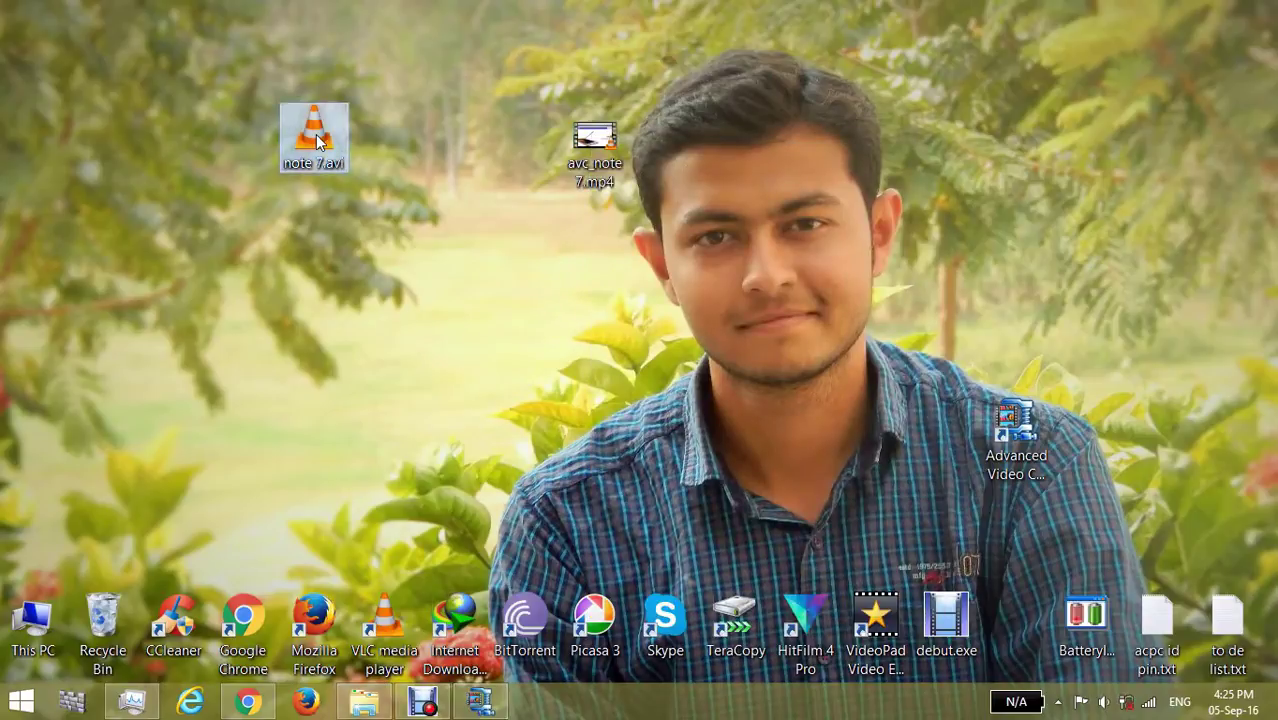
Step: Check note 7.avi's Properties to compare its original 4.05 GB size
{"action": "right_click", "coordinate": [316, 134]}
{"action": "left_click", "coordinate": [426, 593]}
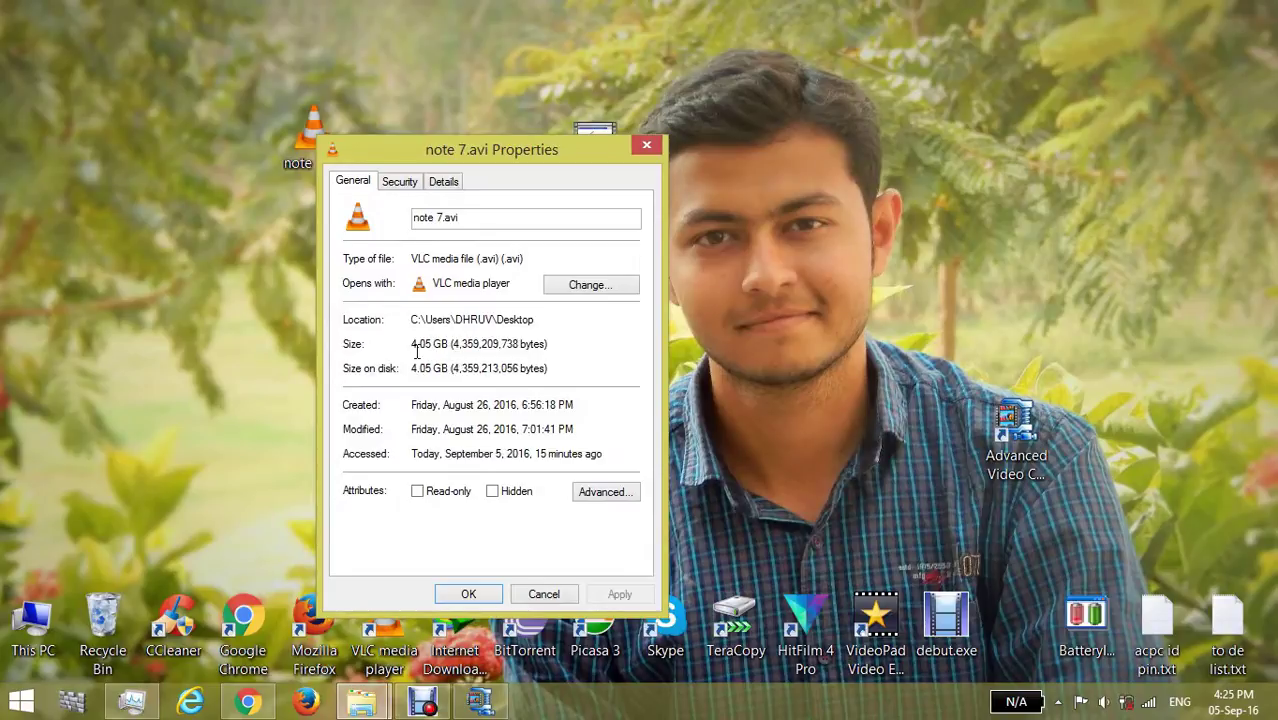
{"action": "left_click", "coordinate": [462, 594]}
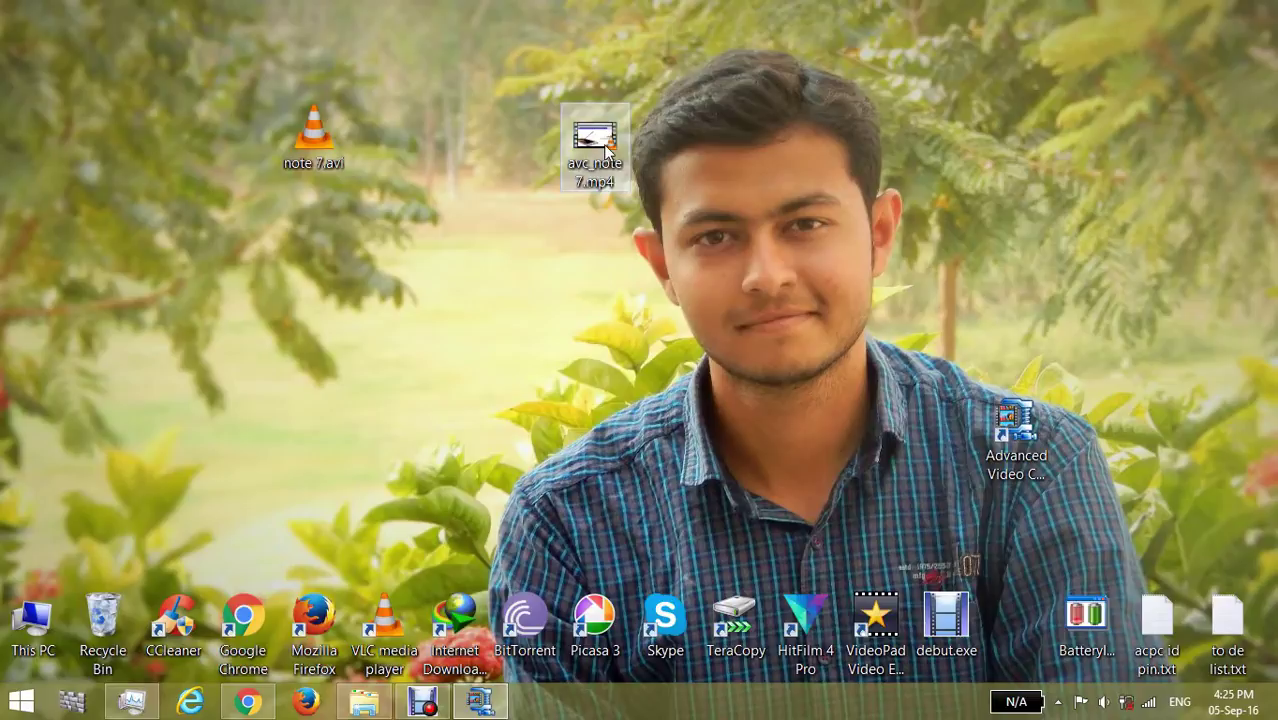